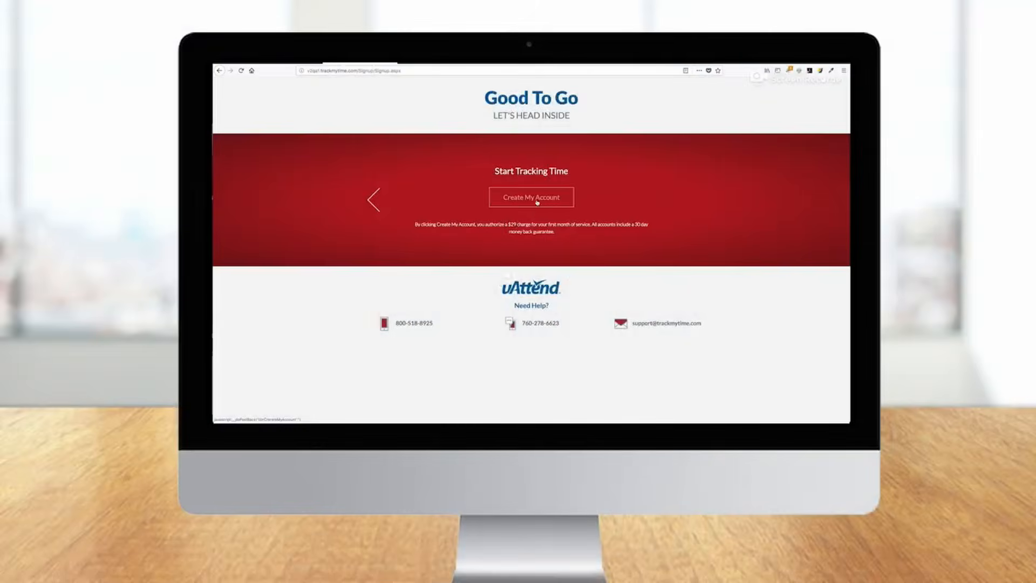
Create the uAttend account and begin the three-part setup covering pay period, departments and employees.
left_click(538, 198)
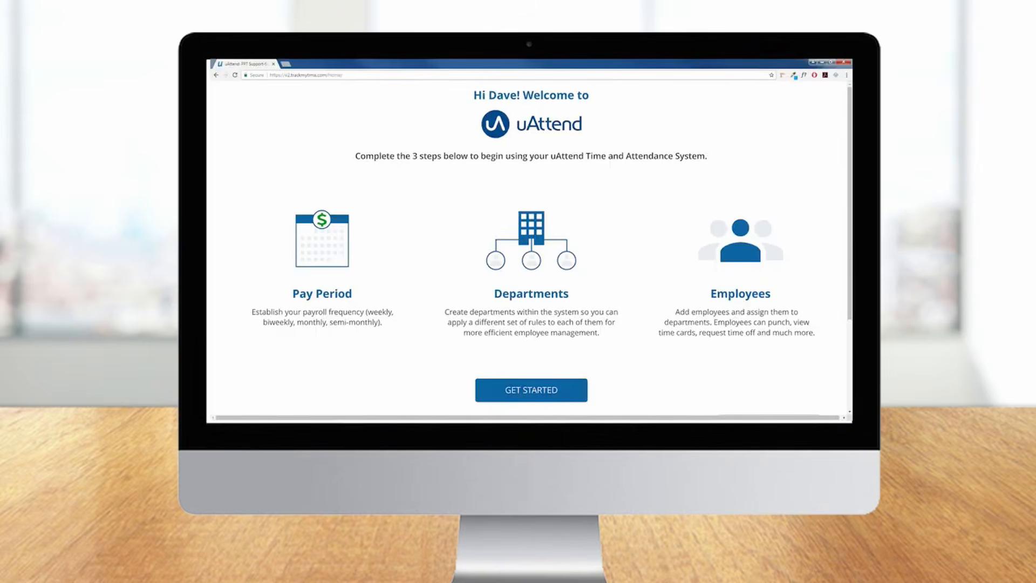
left_click(327, 257)
left_click(531, 257)
left_click(736, 257)
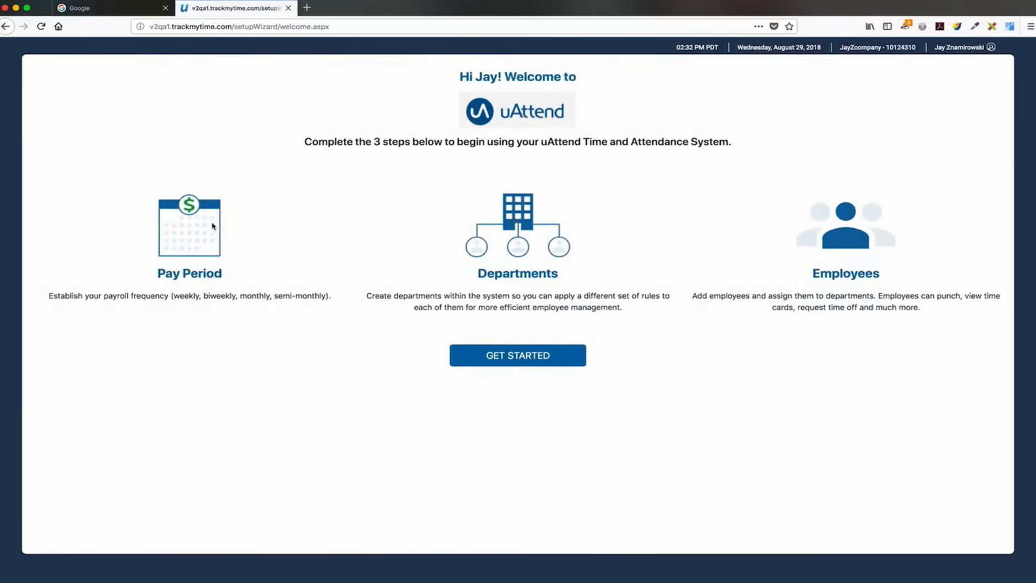
left_click(532, 358)
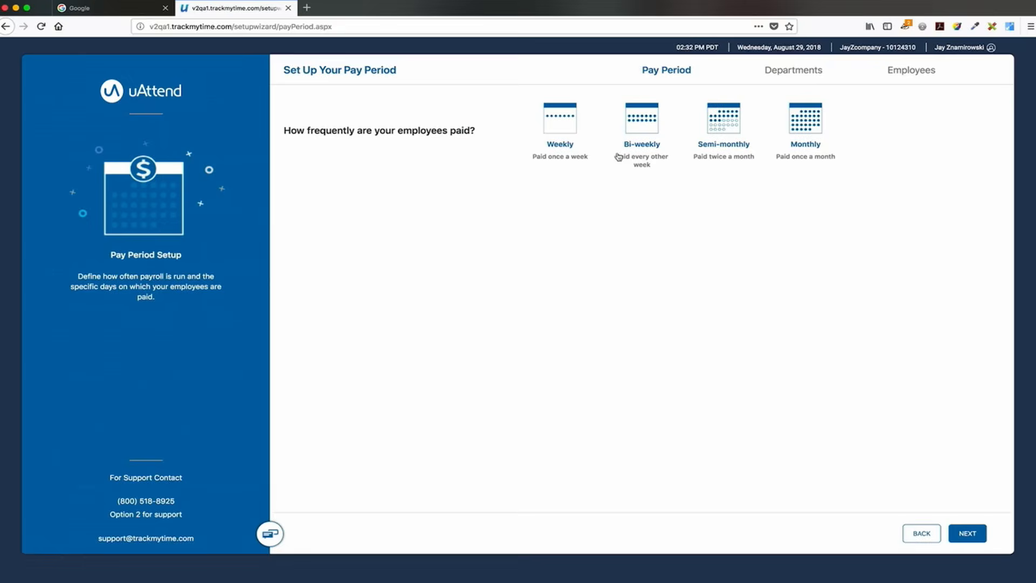
Set the pay frequency to Bi-weekly with a current pay period start of August 1, 2018.
left_click(643, 126)
left_click(667, 208)
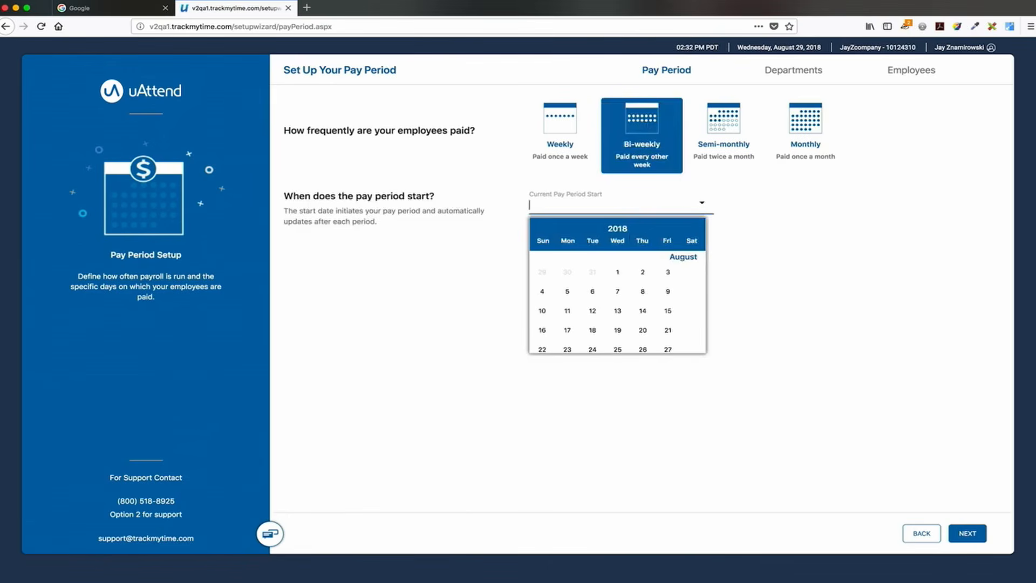
left_click(618, 274)
Continue from the pay period through the Departments and Employees stages of the setup wizard.
left_click(966, 533)
double_click(397, 131)
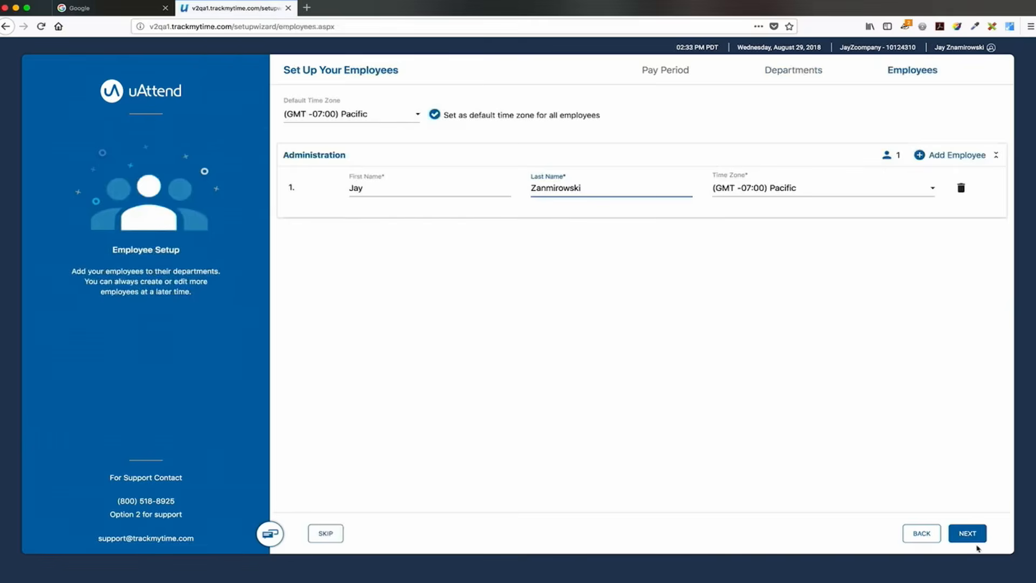
left_click(967, 533)
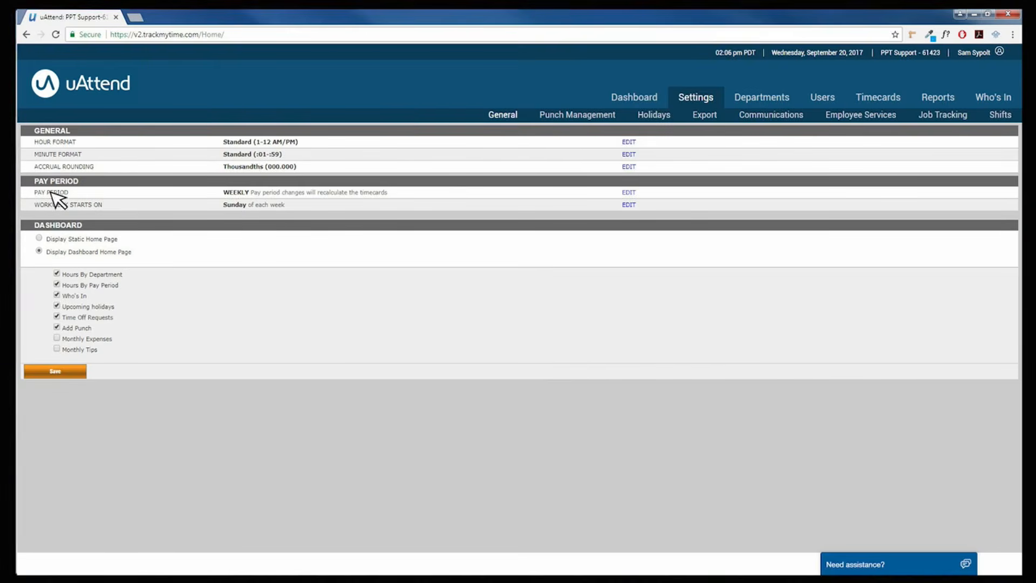
Open the pay period frequency for editing in the general settings and save it as WEEKLY.
left_click(629, 193)
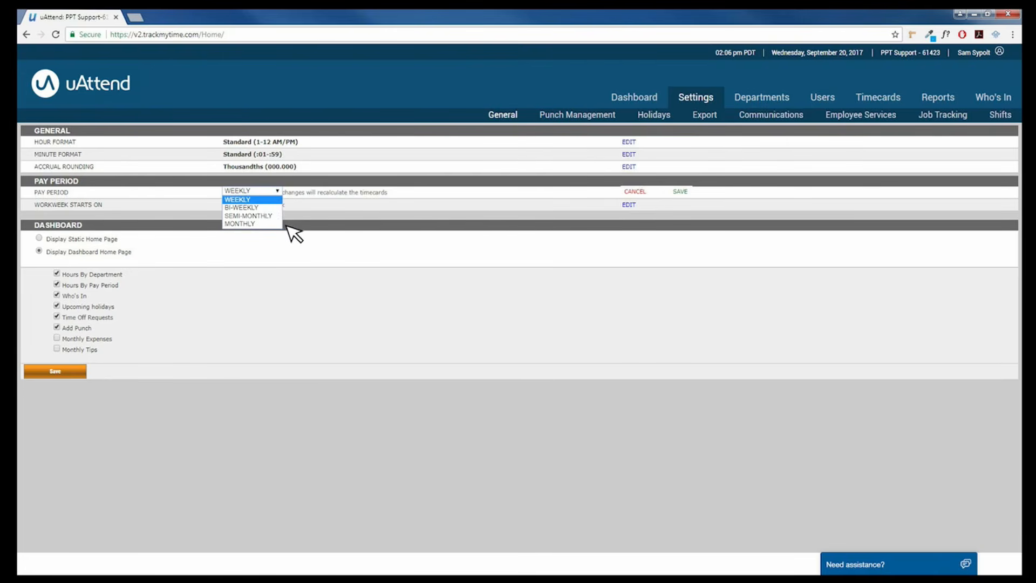
left_click(682, 193)
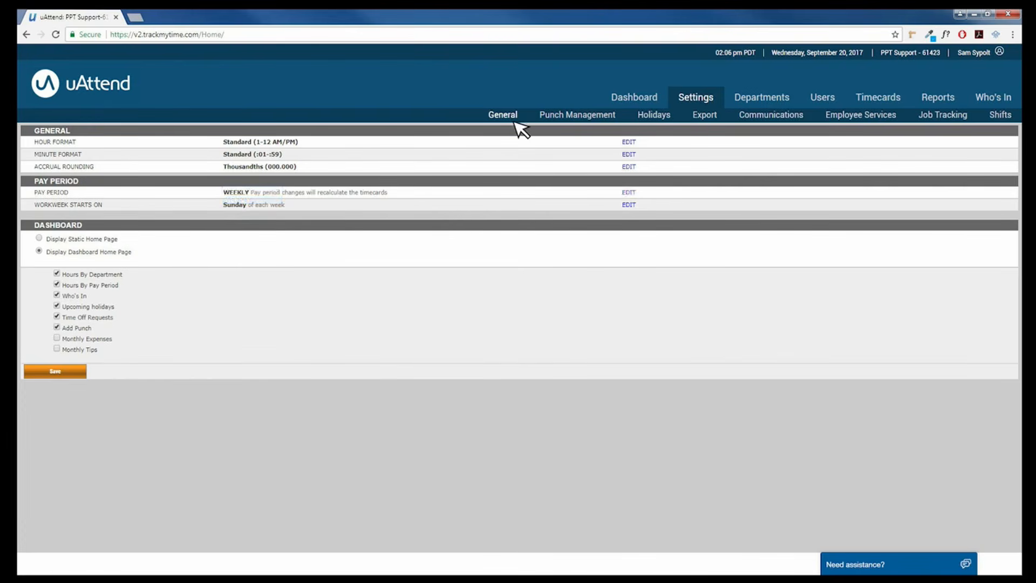
Add a punch management geo-location nicknamed "Warehouse 2", filling in its street address, city, state and zip code.
left_click(609, 119)
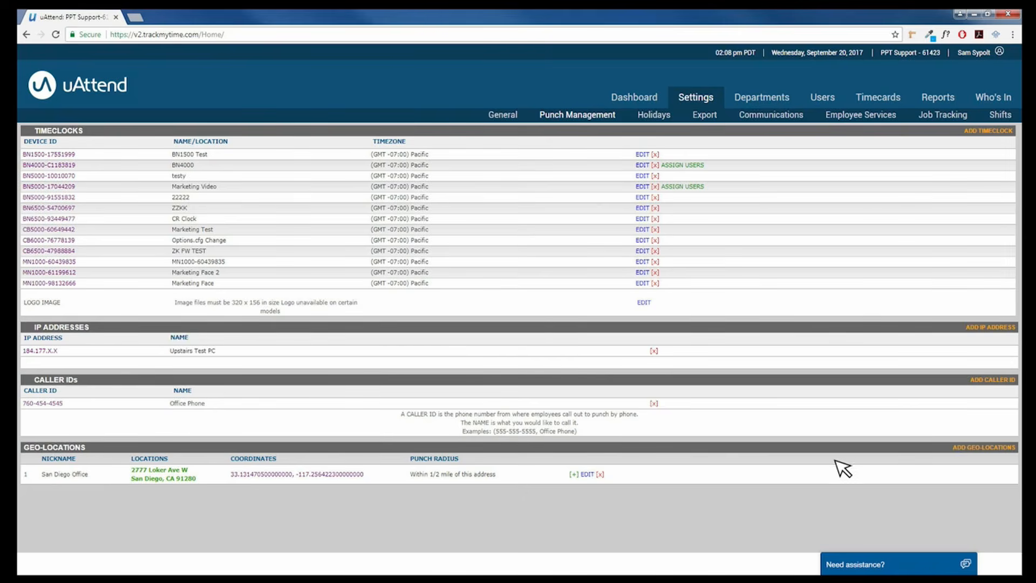
left_click(979, 453)
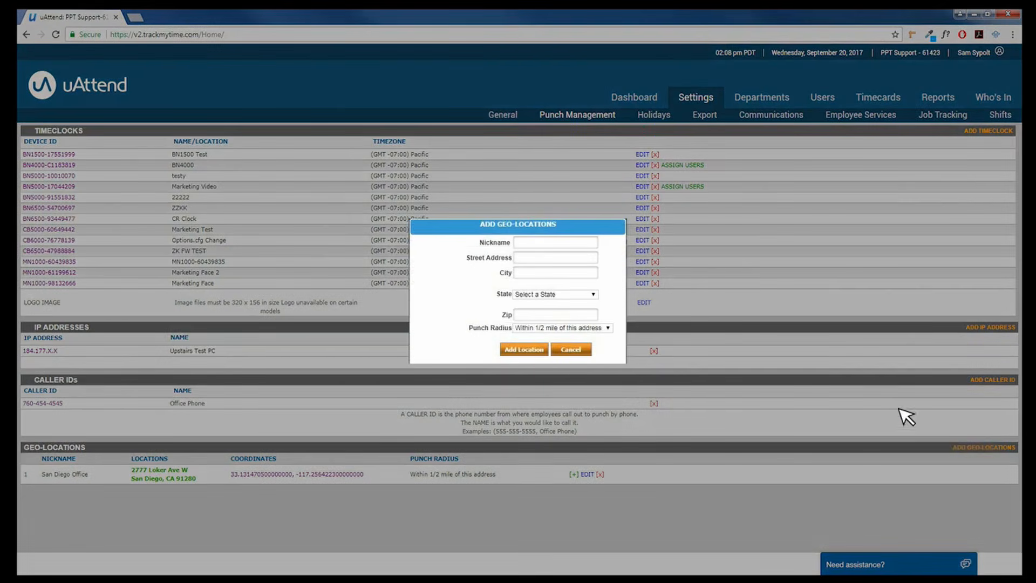
left_click(587, 244)
type("Warehouse 2")
key("Tab")
type("123 Green Street")
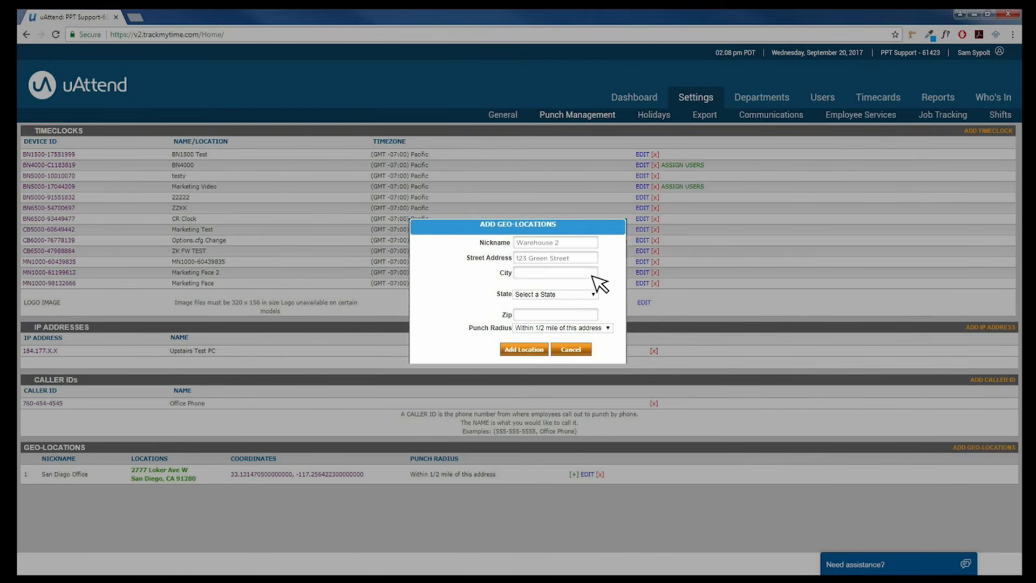
key("Tab")
type("Hartford")
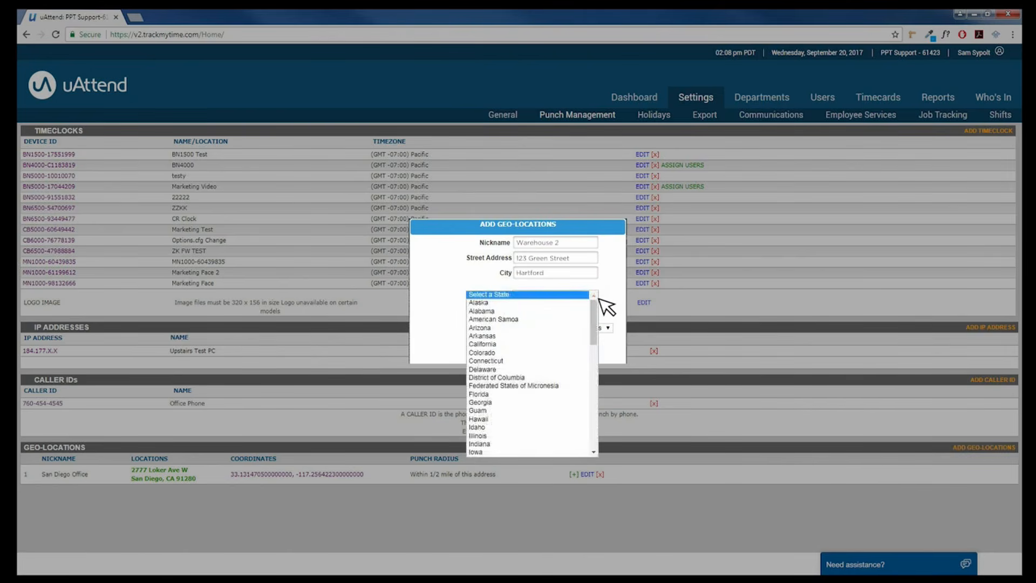
left_click(591, 361)
type("06001")
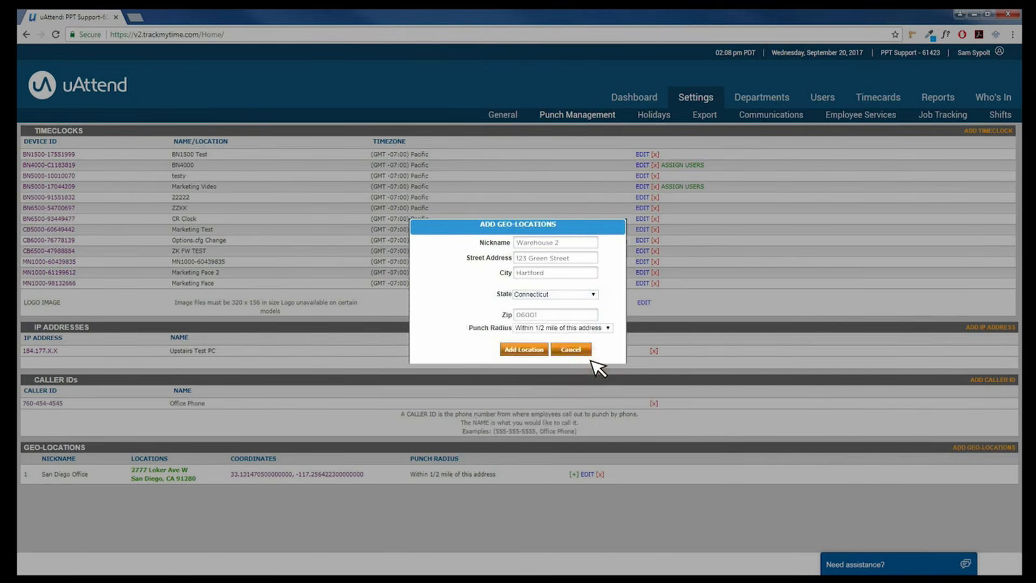
left_click(535, 354)
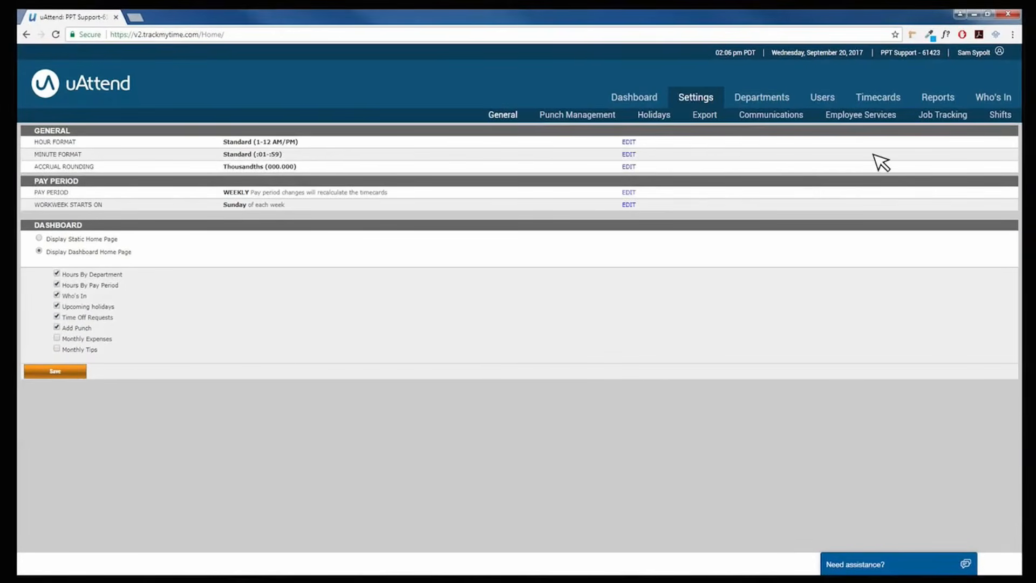
Open the Test Holiday entry for editing in the Holidays settings.
left_click(662, 118)
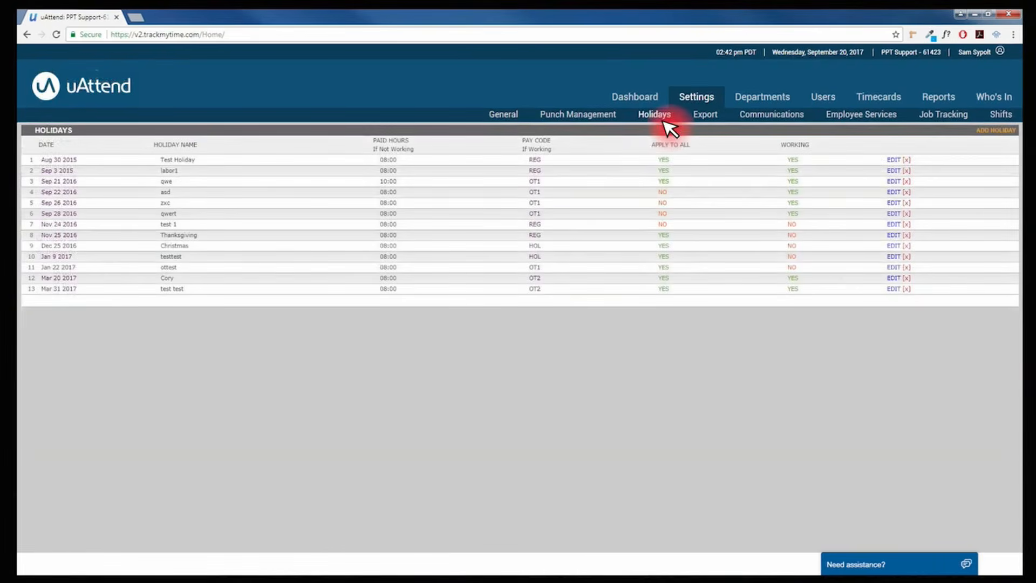
left_click(894, 160)
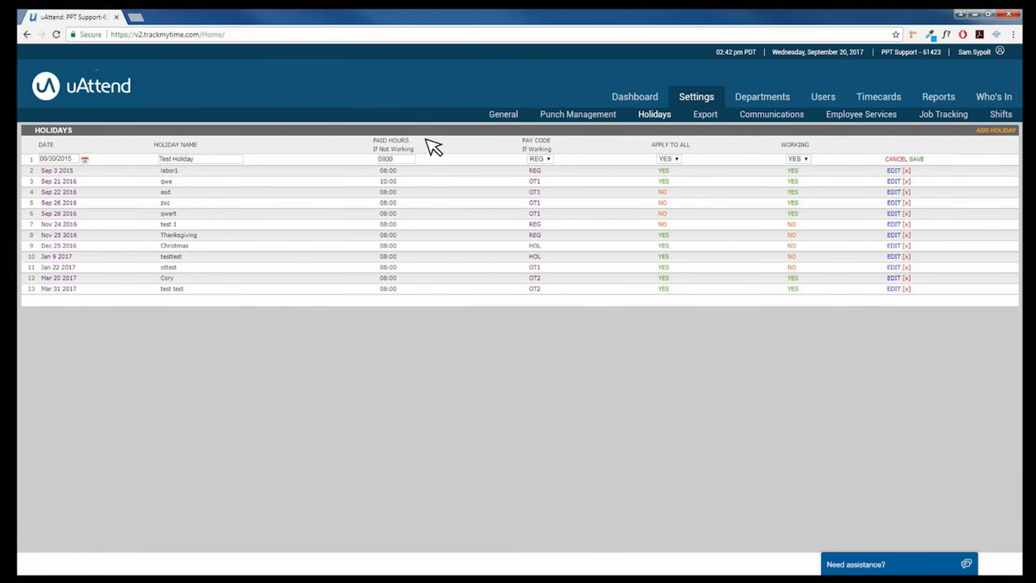
Edit the summary export preference and choose PrimePay - Spa as the payroll format.
left_click(710, 118)
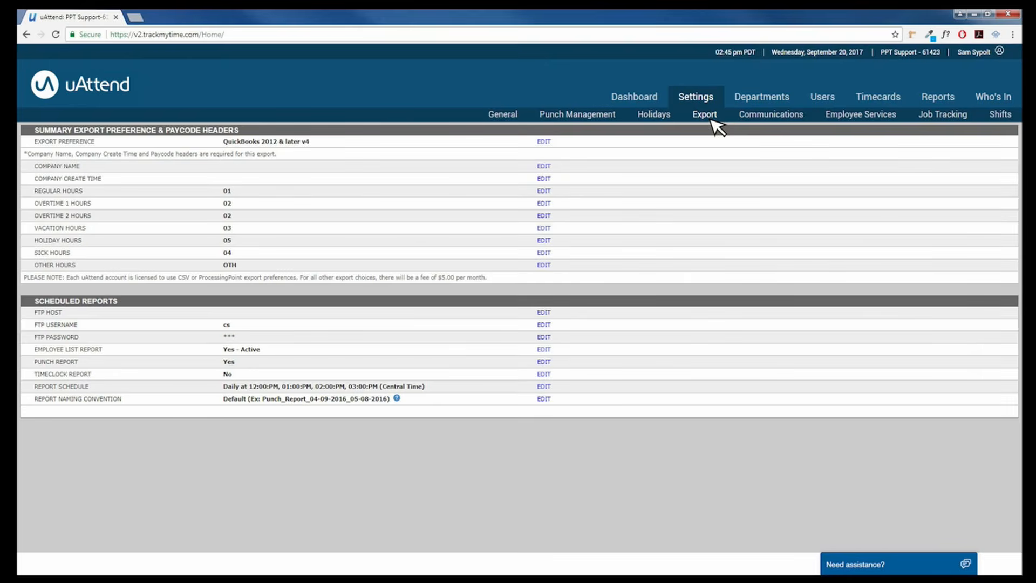
left_click(547, 142)
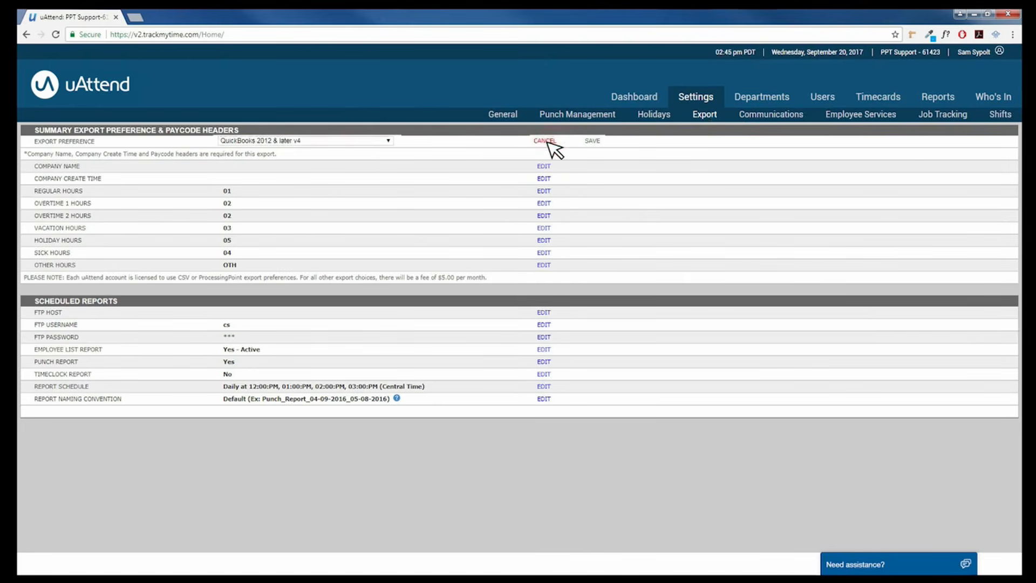
left_click(388, 142)
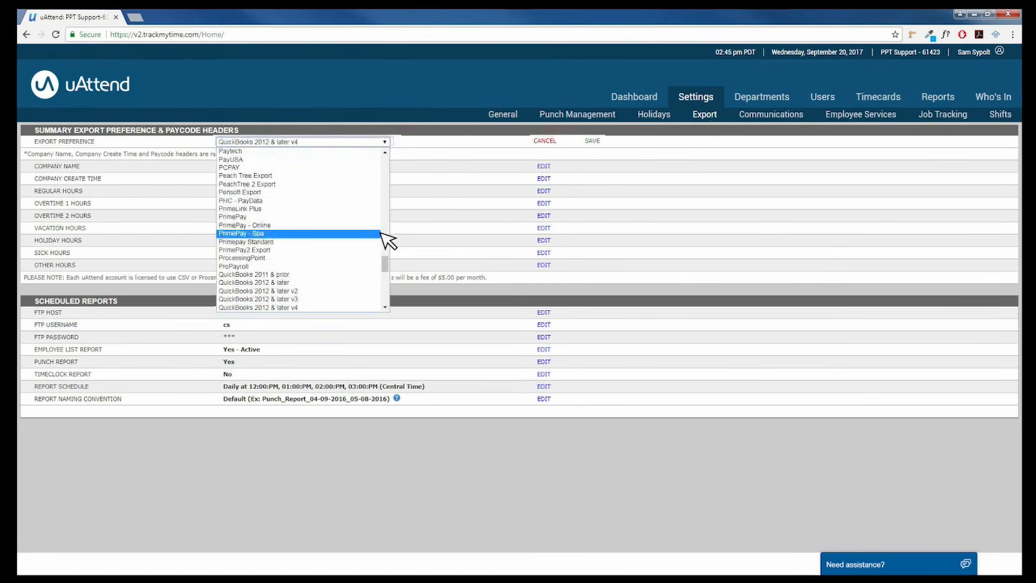
left_click(379, 234)
Add a company message with the subject "Christmas" and the text "Don't forget we are all off tomorrow for Christmas! Happy holidays.".
left_click(793, 120)
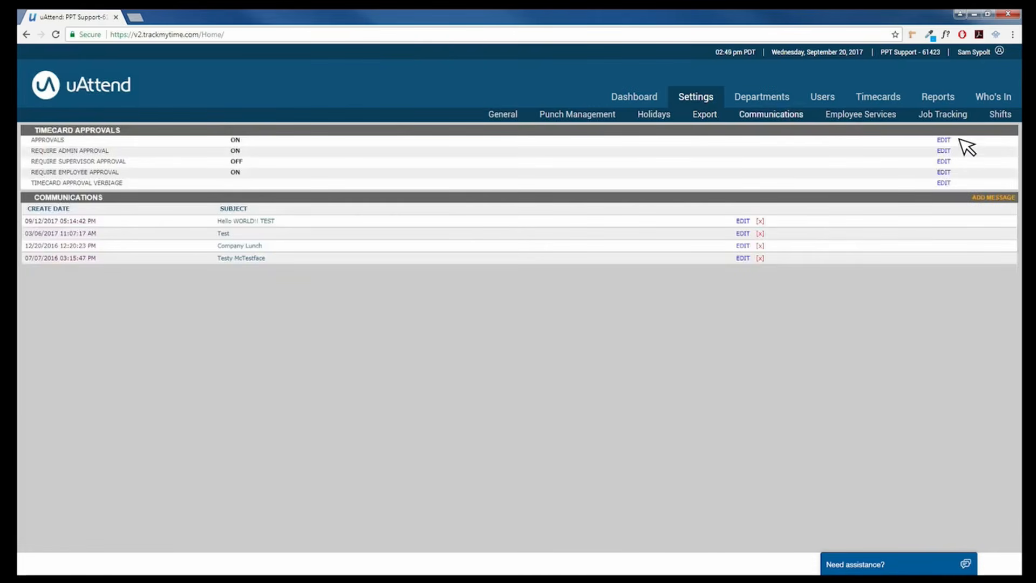
left_click(978, 199)
type("Christmas")
key("Tab")
type("Don't forget we are all off tomorrow for Christmas! Happy holidays.")
left_click(494, 372)
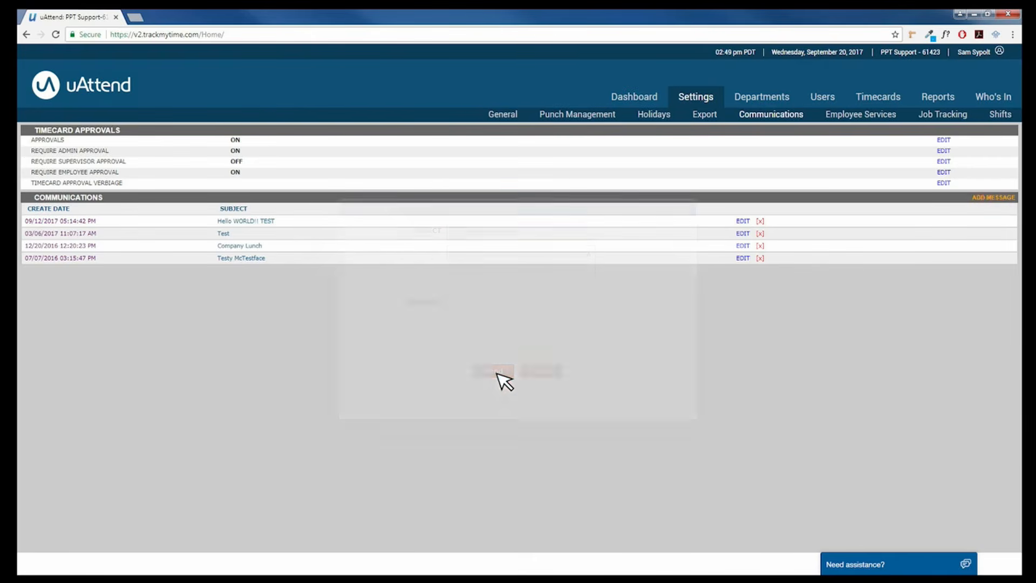
View the Employee Services settings, and save the job tracking options with the List entry type and the remaining options Enabled.
left_click(878, 116)
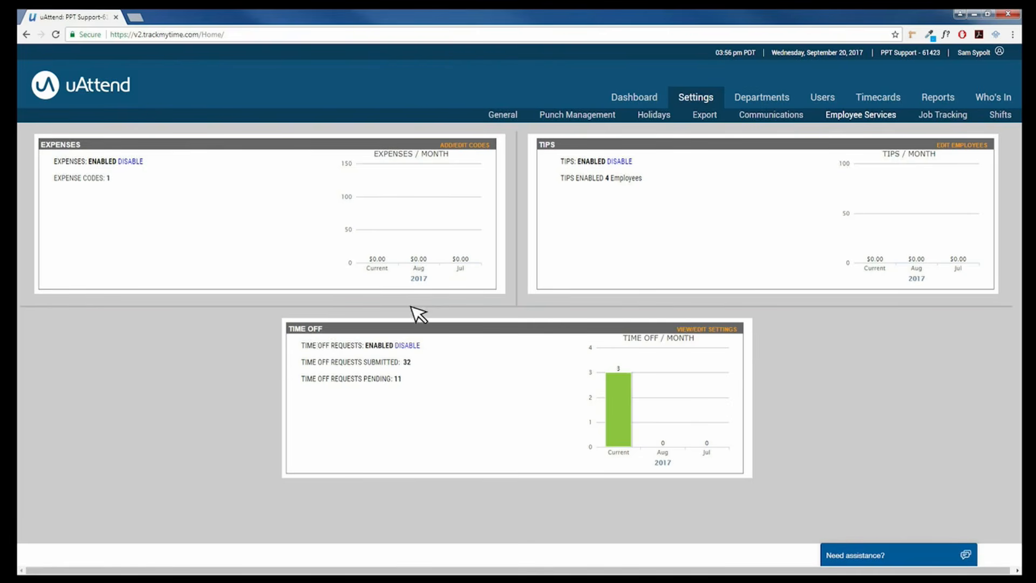
left_click(948, 120)
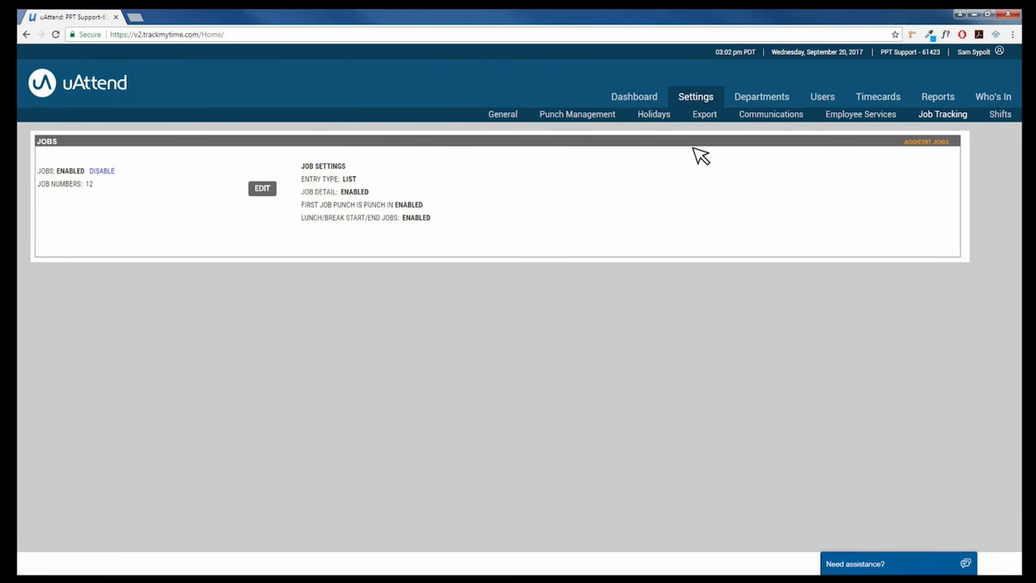
left_click(270, 190)
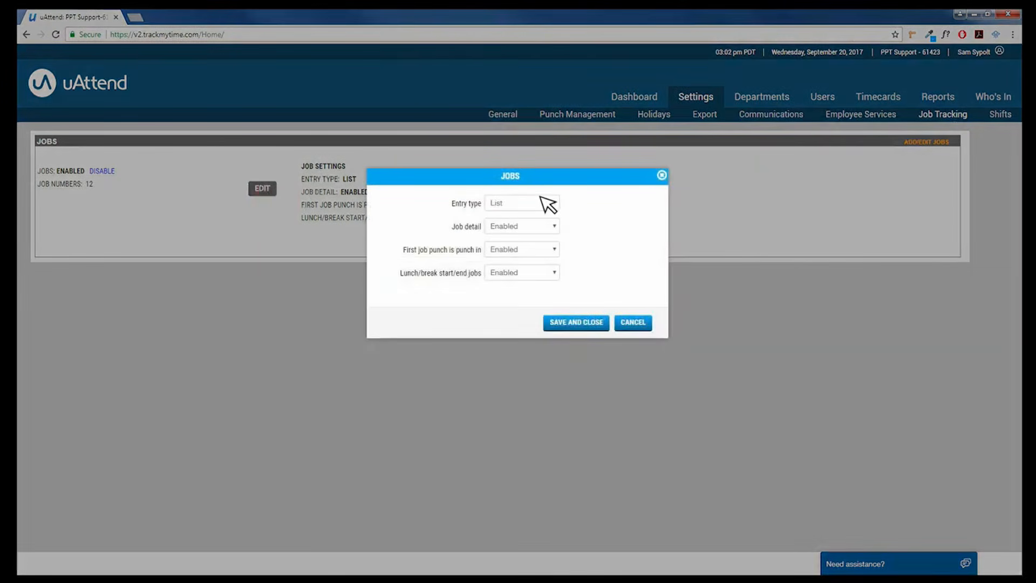
left_click(594, 324)
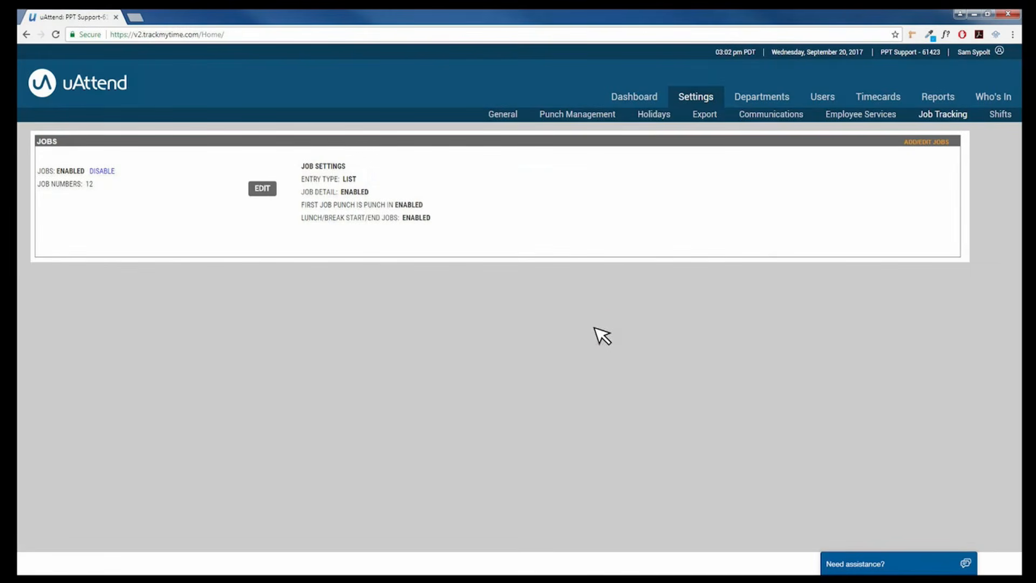
Examine the form for adding a shift in the Shifts settings and cancel it.
left_click(1000, 114)
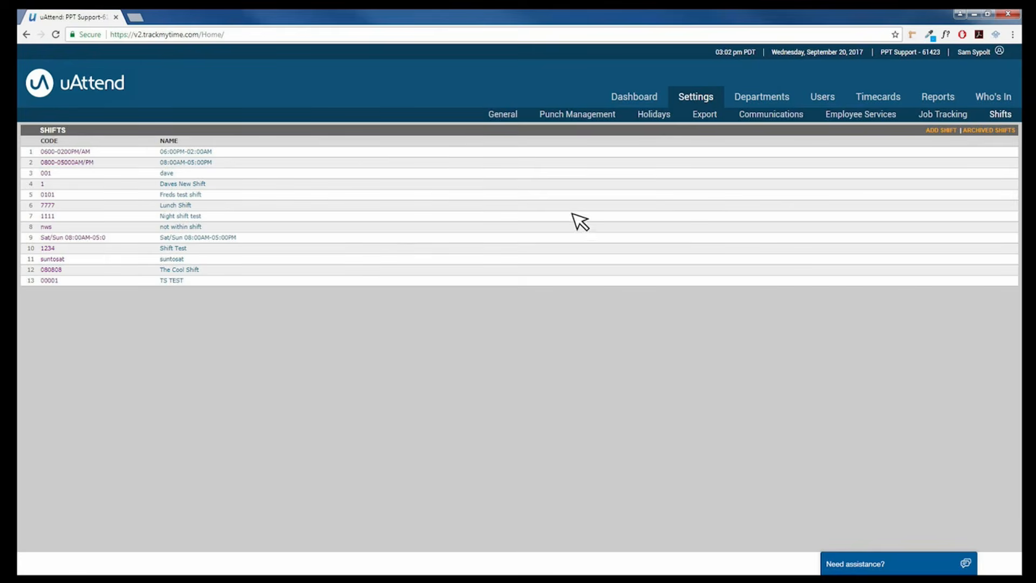
left_click(941, 130)
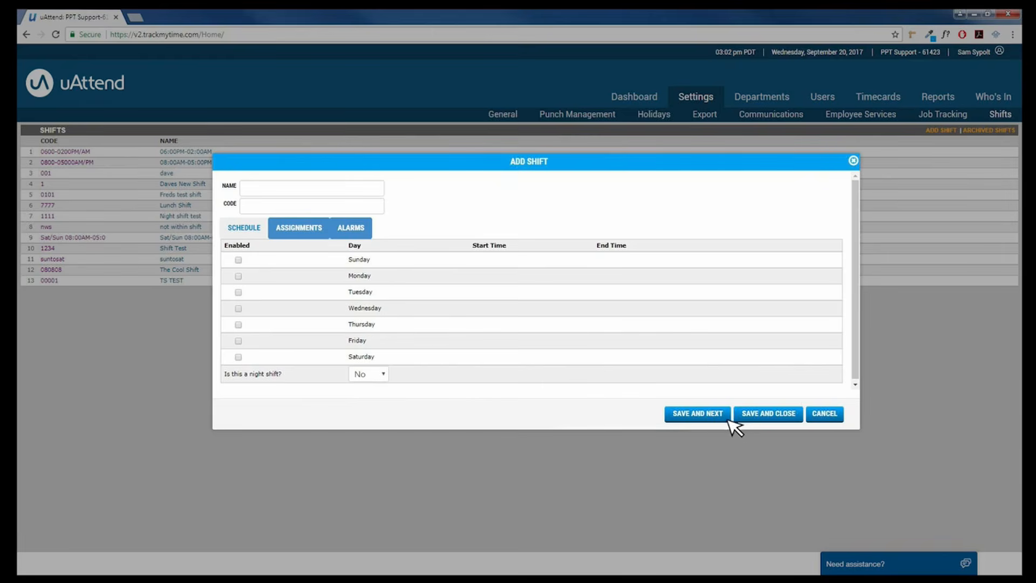
left_click(824, 415)
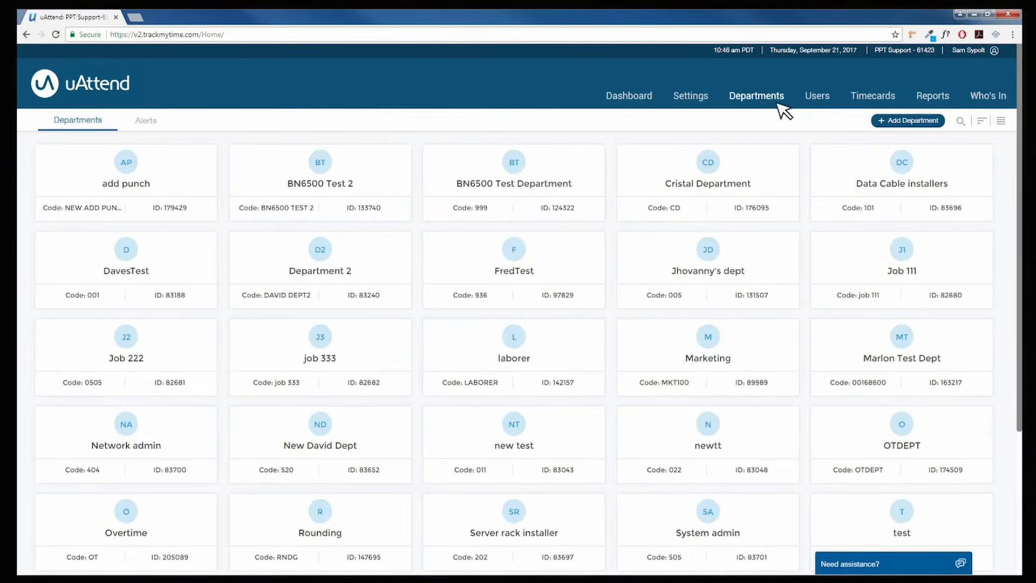
Examine the general, overtime and advanced options for adding a department, and cancel the form.
left_click(920, 121)
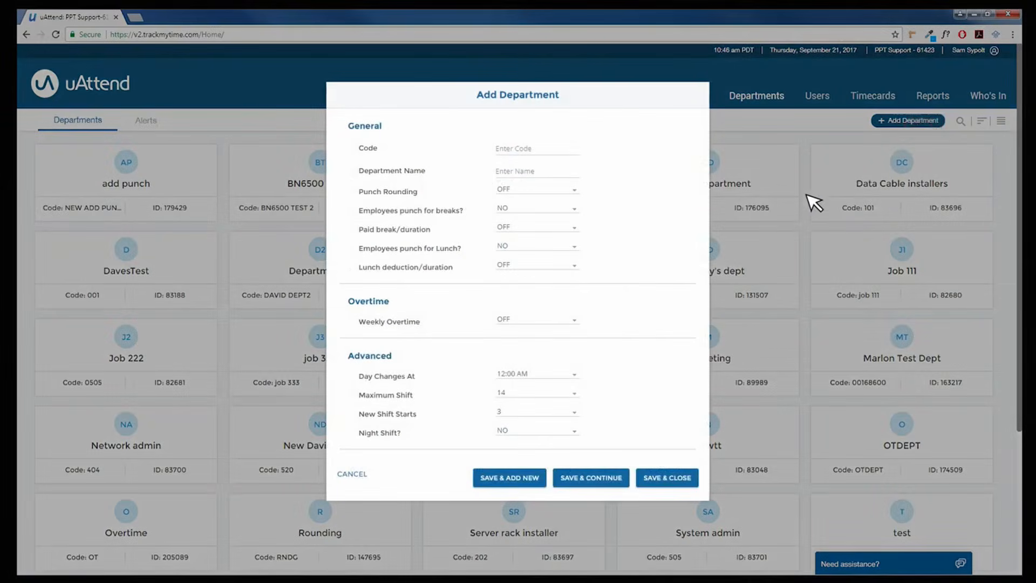
left_click(355, 475)
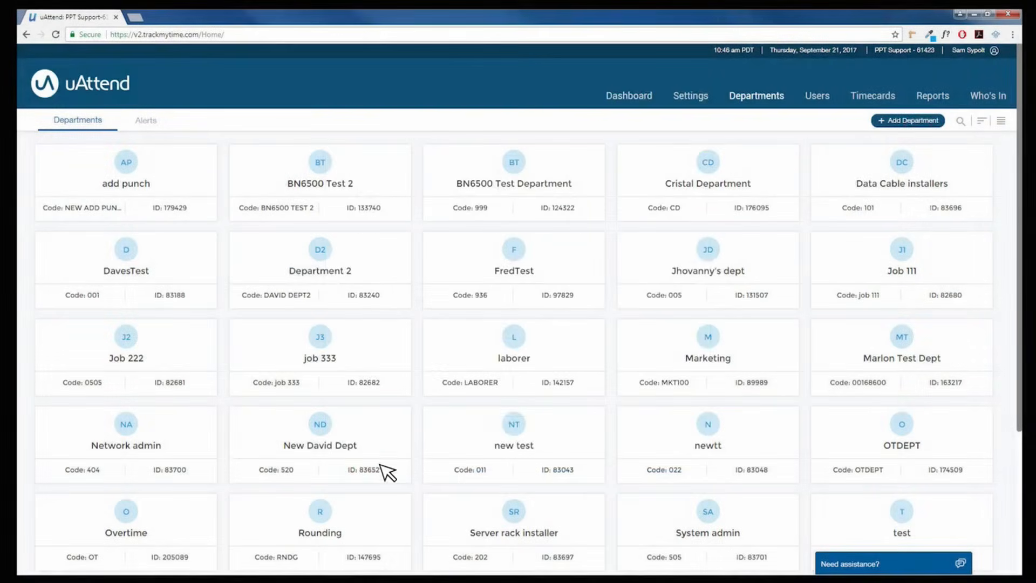
Open the Data Cable installers department and save its weekly overtime rule as After 40 Hours.
left_click(910, 187)
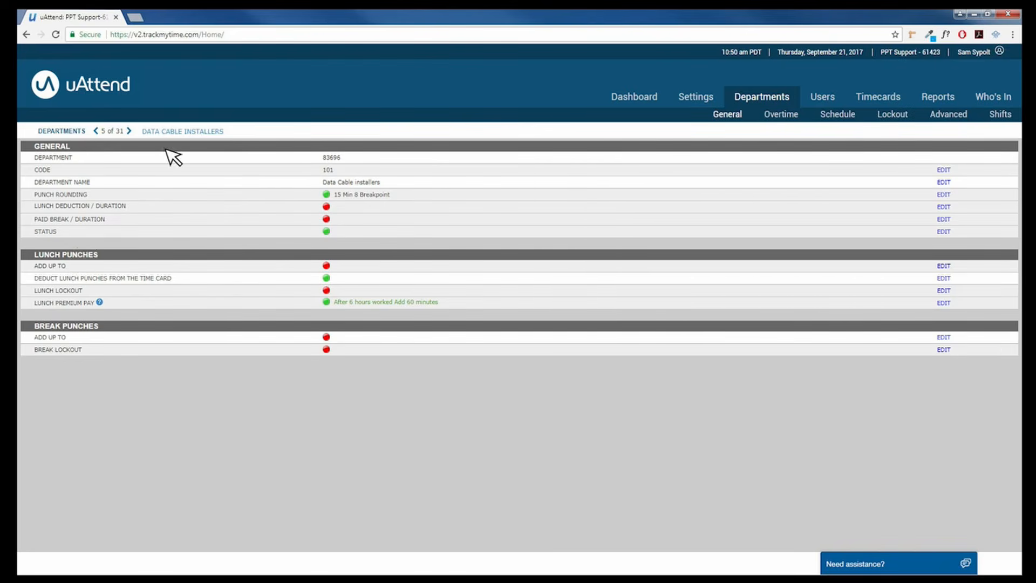
left_click(794, 120)
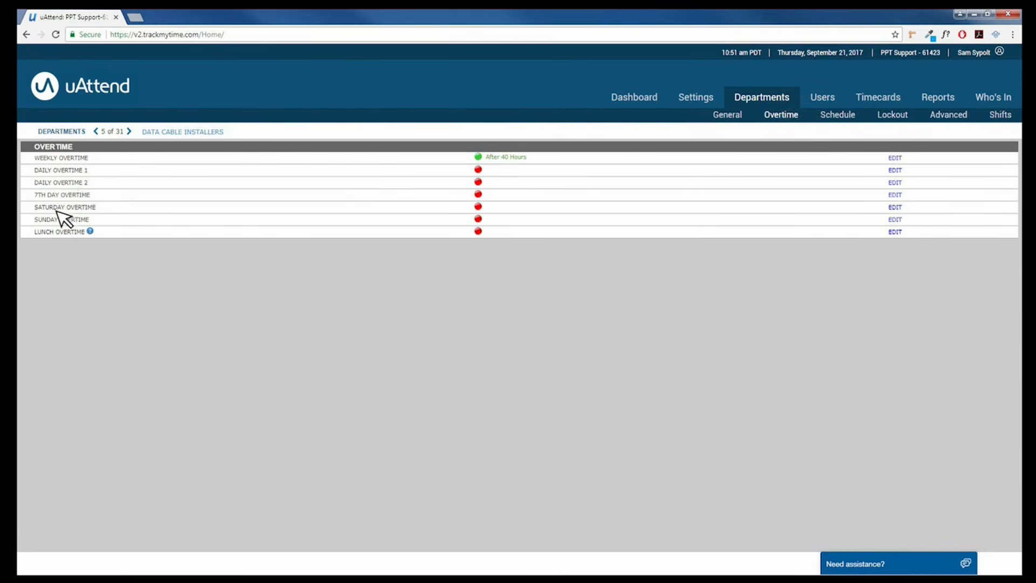
left_click(896, 157)
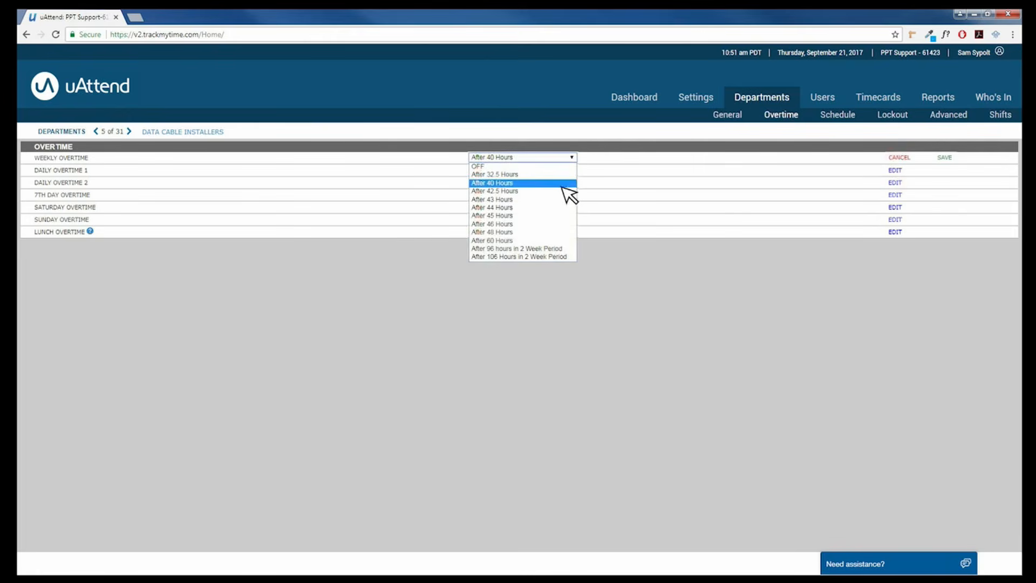
left_click(945, 158)
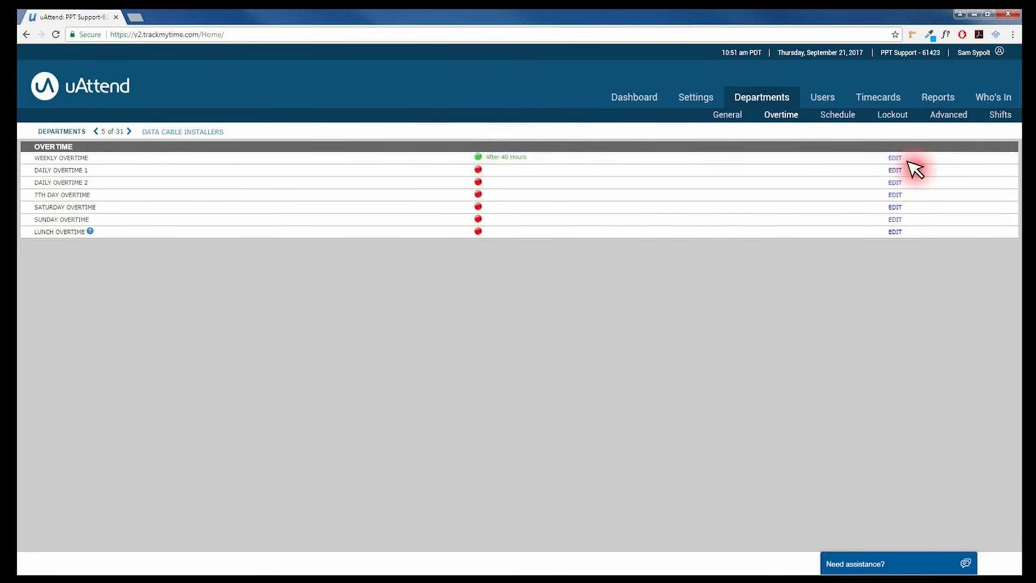
Try to enable Sunday in the Data Cable installers department's schedule and save the schedule.
left_click(844, 120)
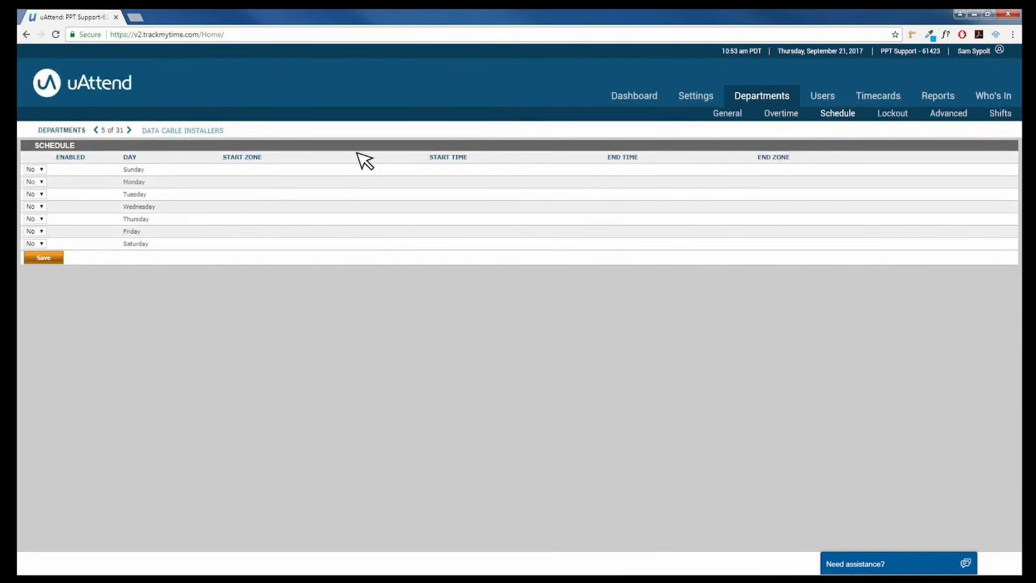
left_click(43, 171)
left_click(45, 187)
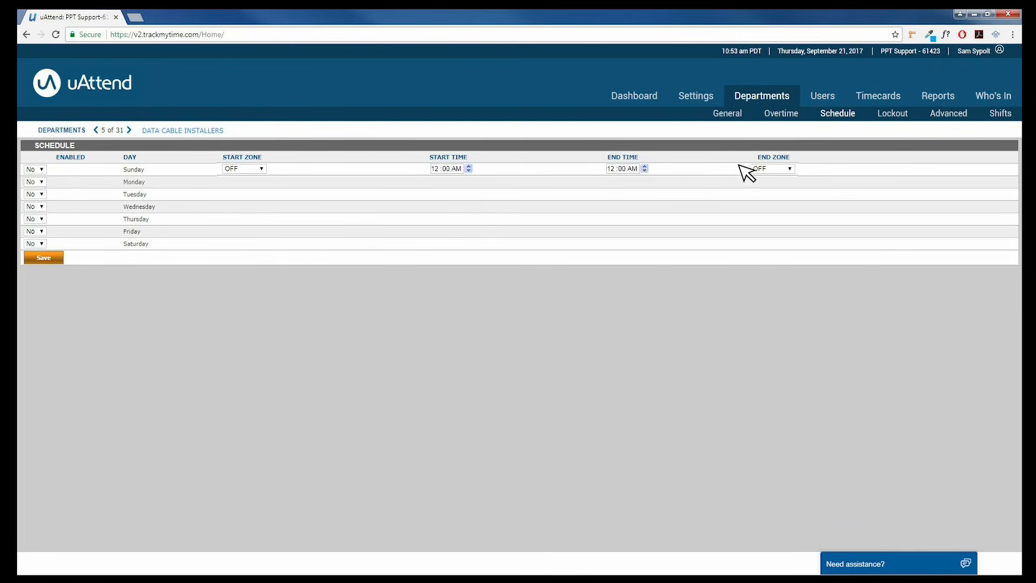
left_click(58, 259)
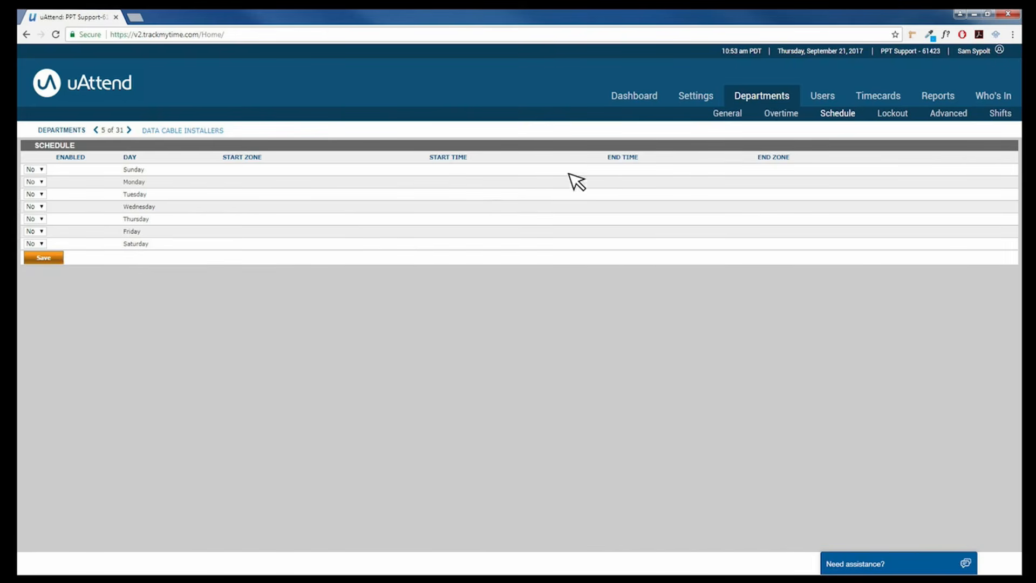
Enable the lockout for Thursday in the Data Cable installers department's lockout settings.
left_click(899, 117)
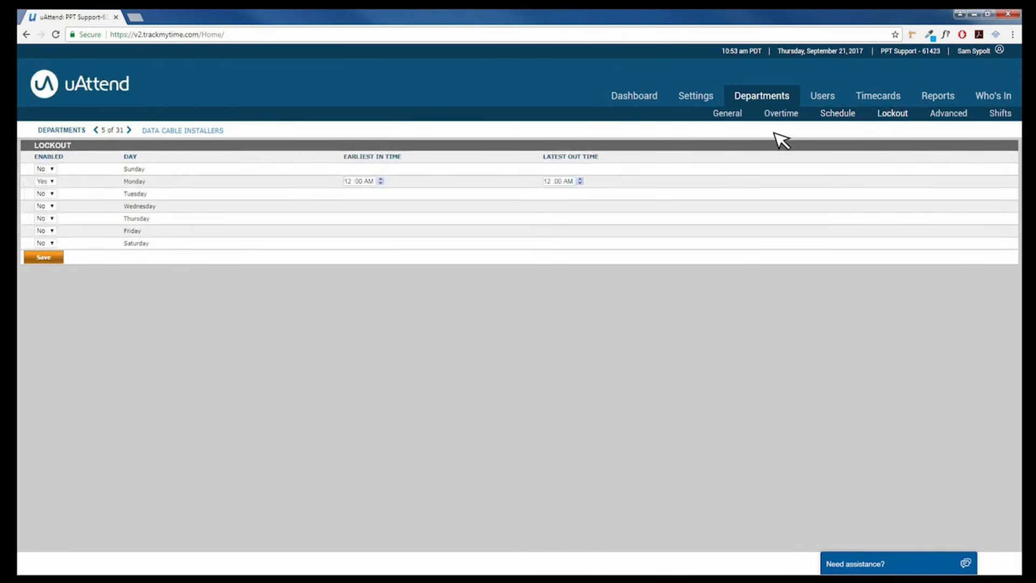
left_click(51, 218)
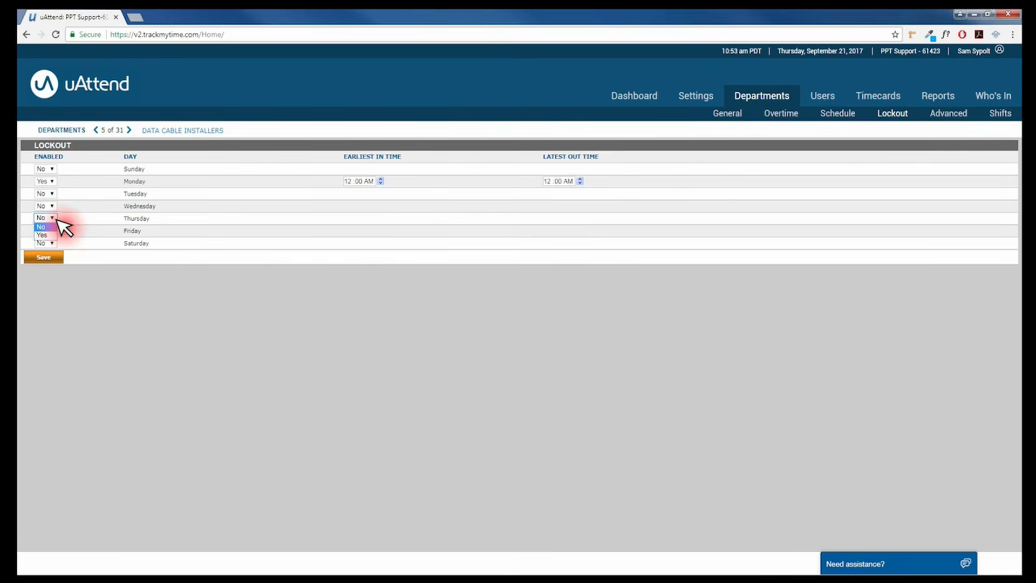
left_click(58, 235)
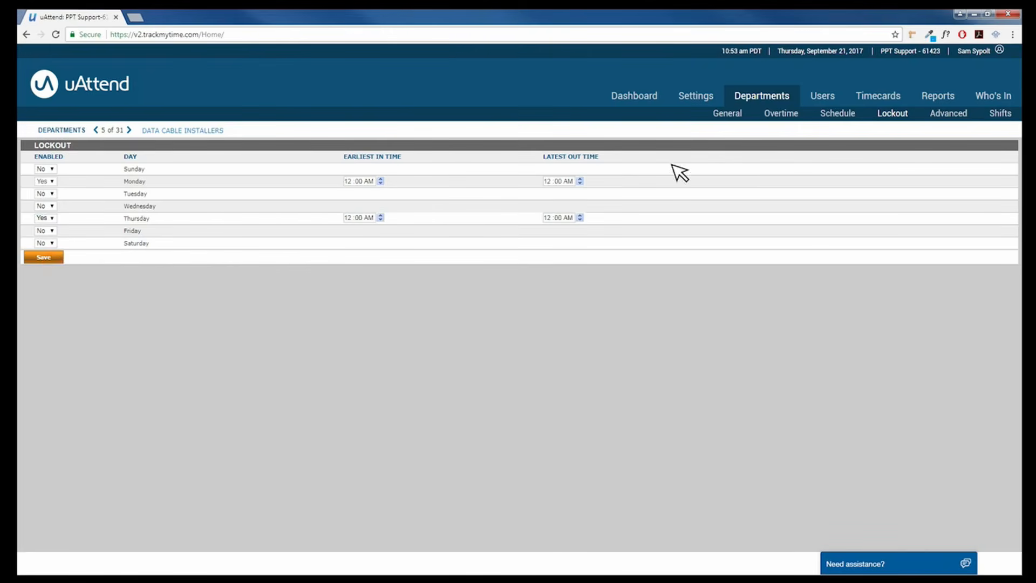
In the department's advanced settings, set the day change time to 2:00 AM and save it.
left_click(955, 115)
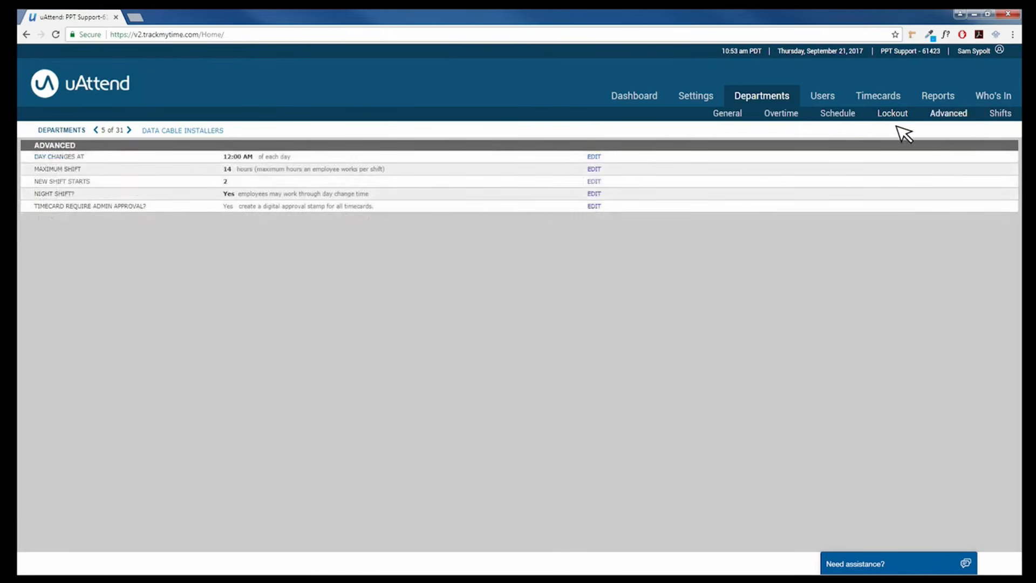
left_click(596, 156)
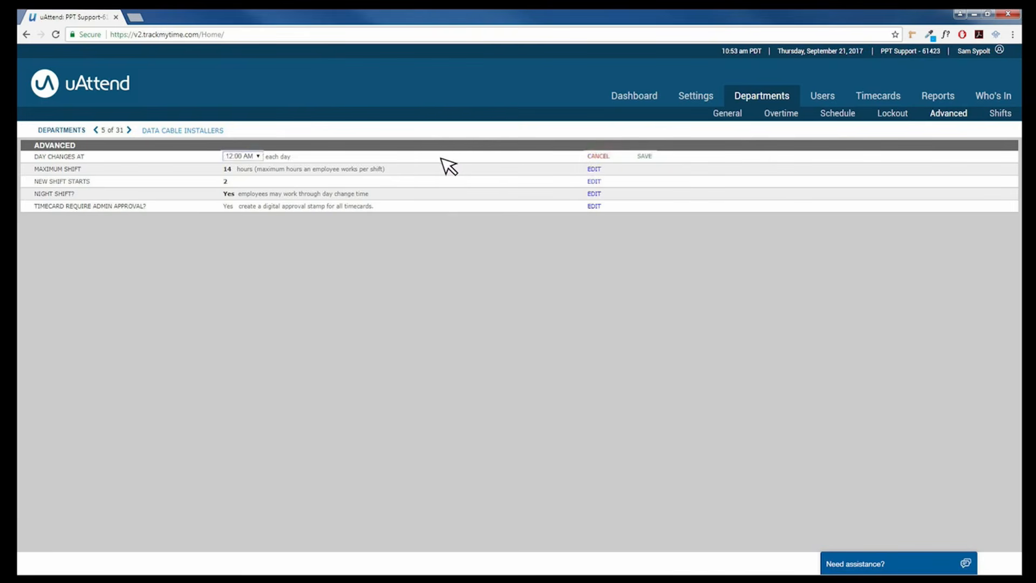
left_click(258, 156)
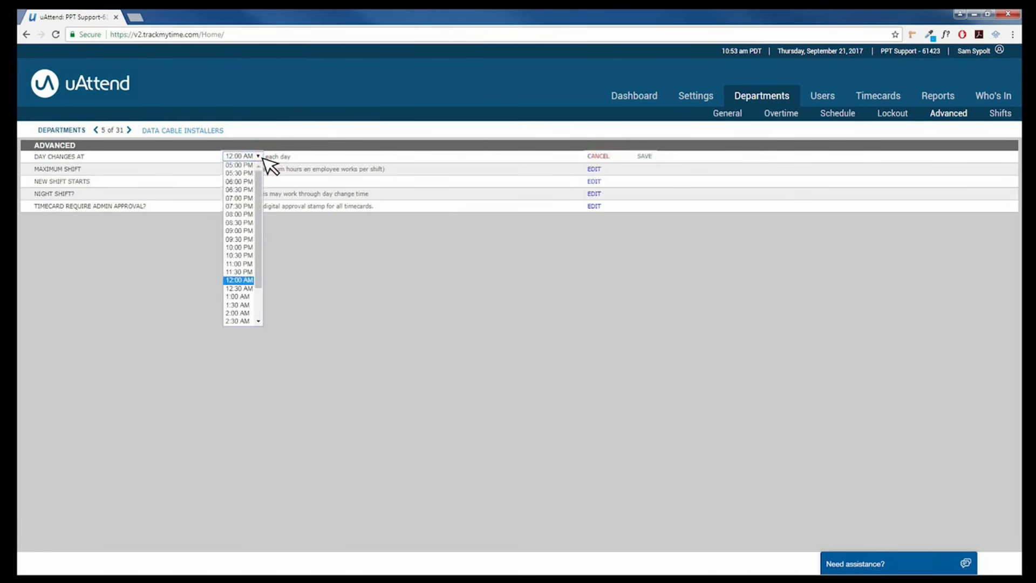
left_click(254, 314)
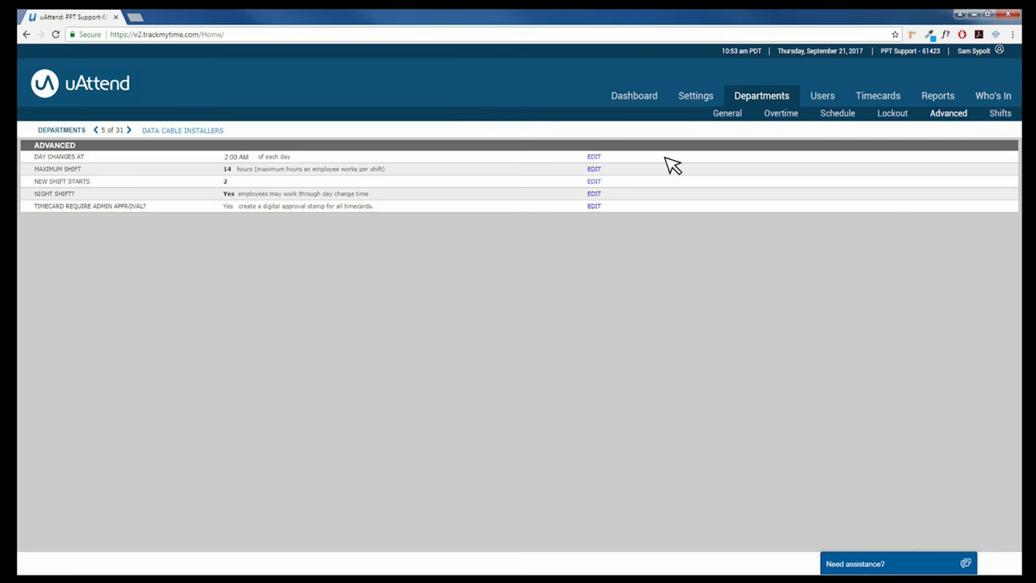
View the schedule of the 06:00PM-02:00AM shift in the department's shifts, and close it without saving.
left_click(1004, 120)
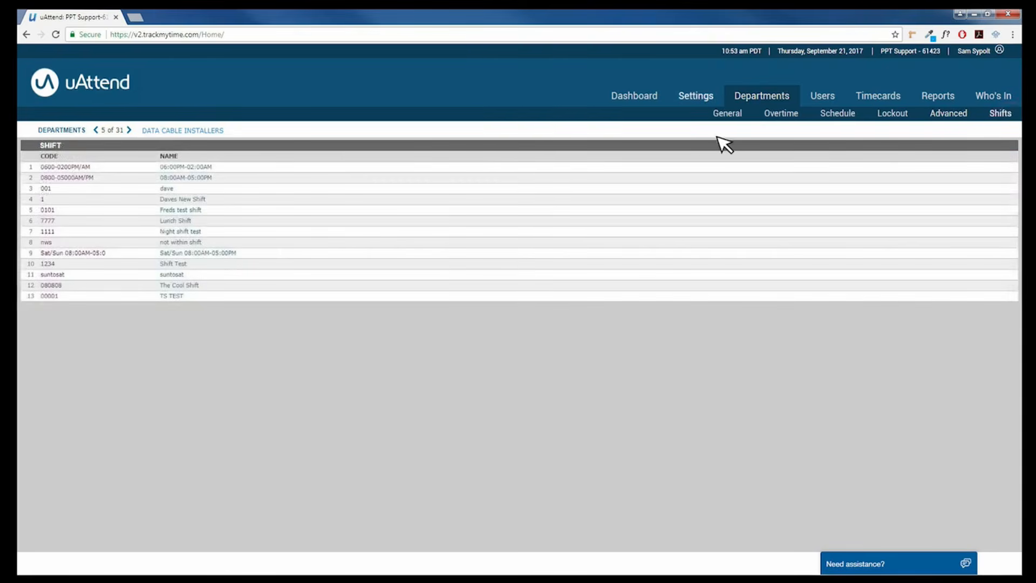
left_click(208, 167)
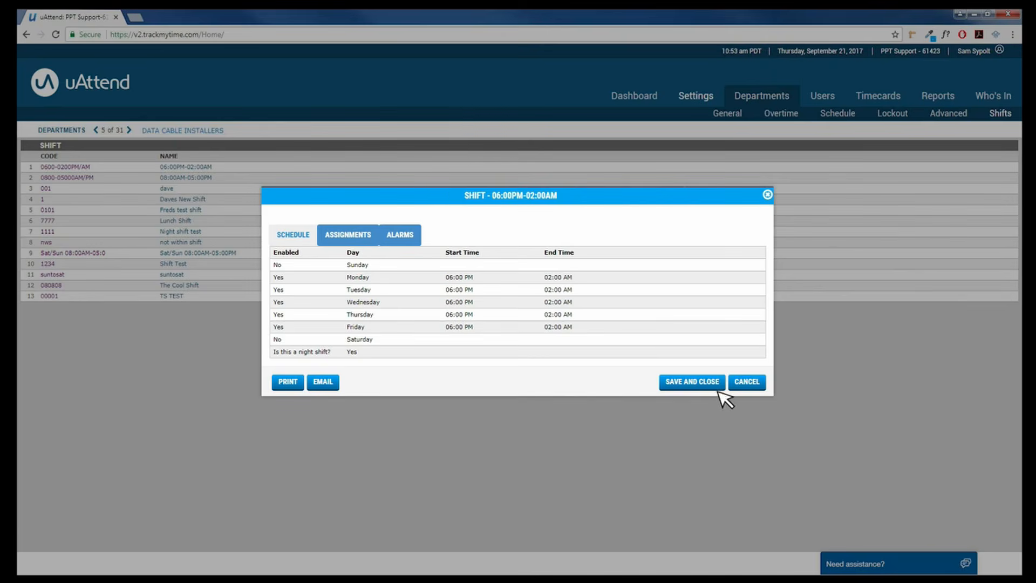
left_click(747, 383)
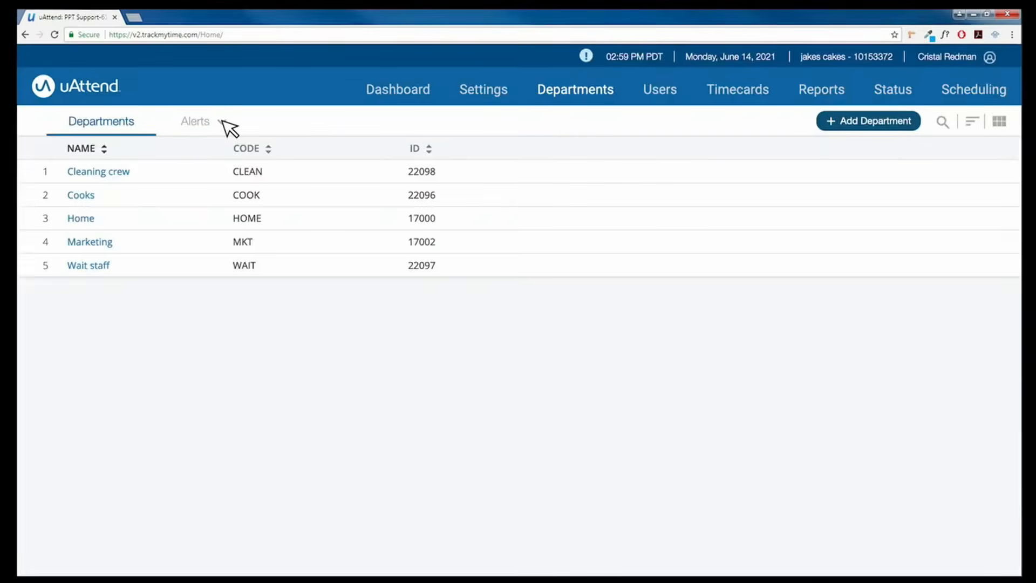
Start the overtime alerts setup for departments and finish it with the administrator's contact e-mail kept.
left_click(224, 123)
left_click(217, 151)
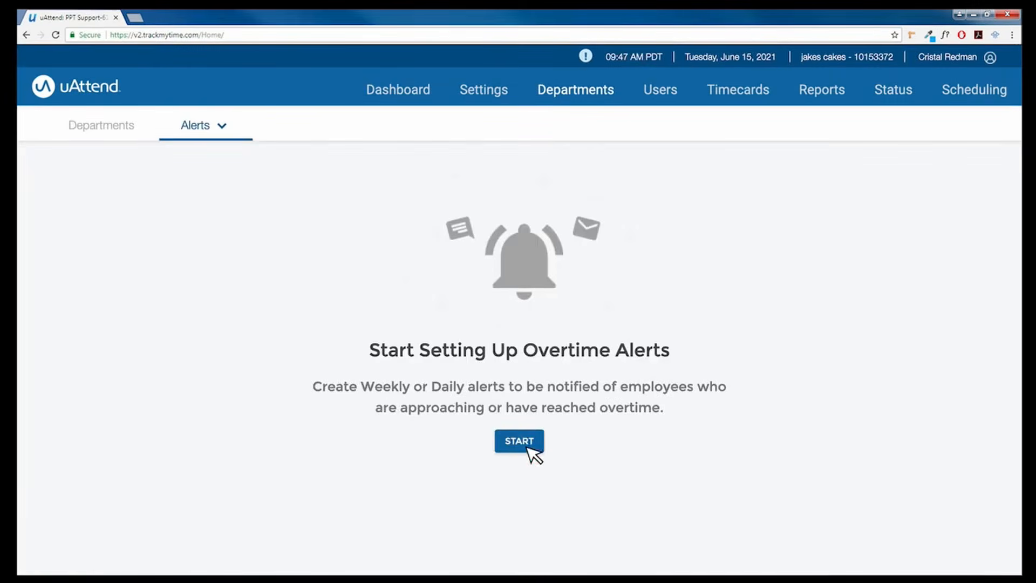
left_click(529, 448)
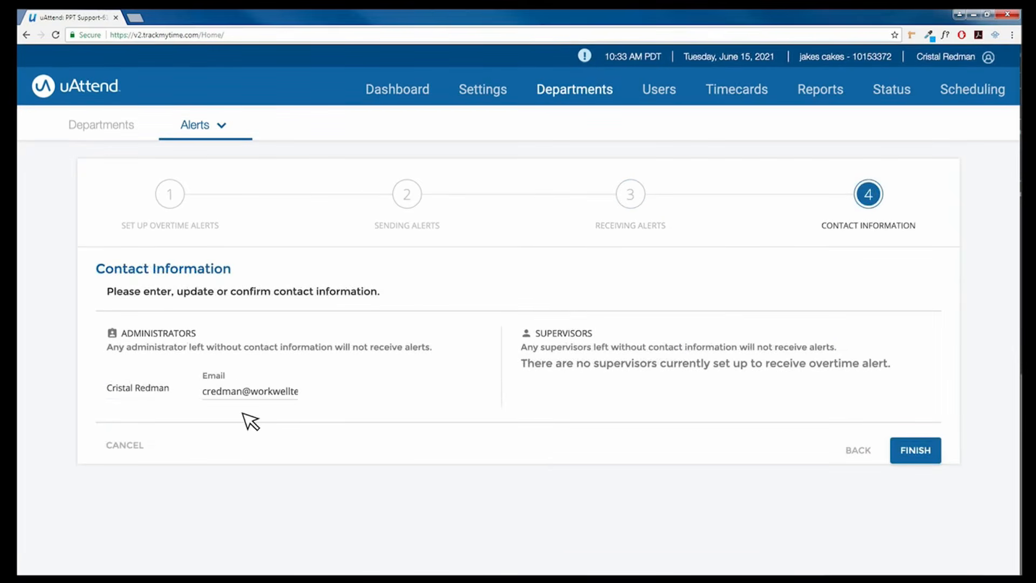
left_click(932, 452)
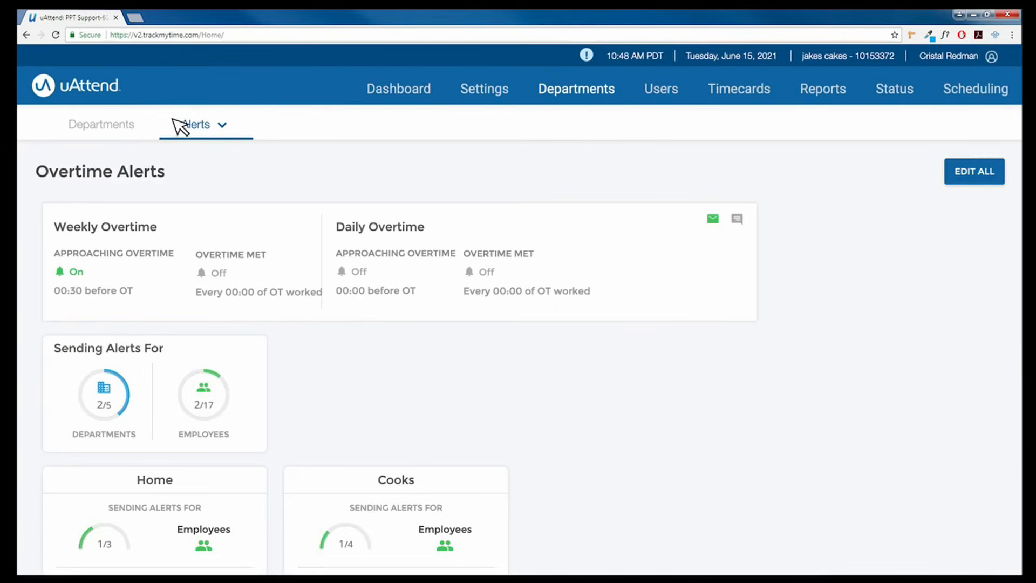
Open the setup of the break and lunch reminders in the department alerts.
left_click(179, 124)
left_click(229, 180)
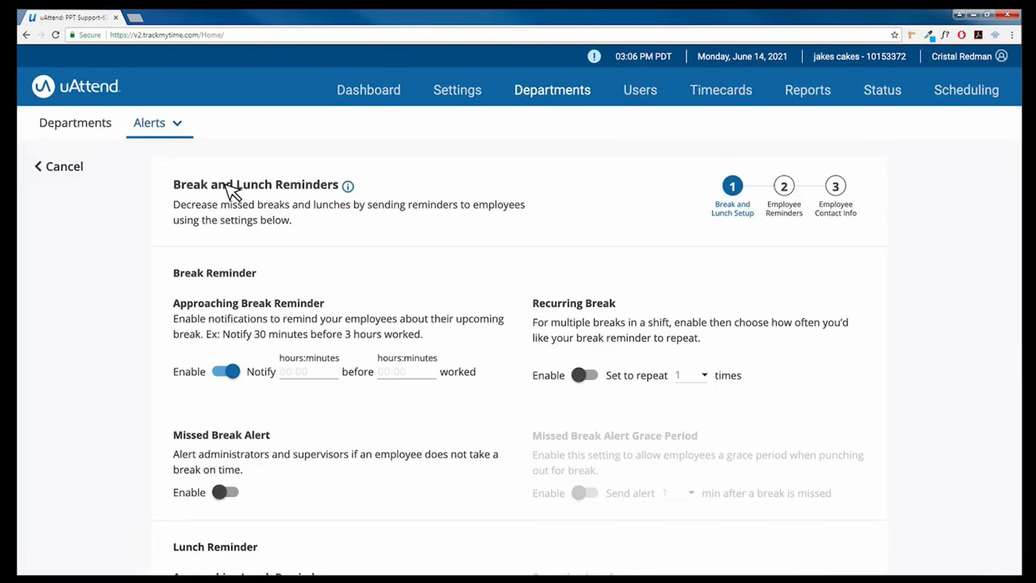